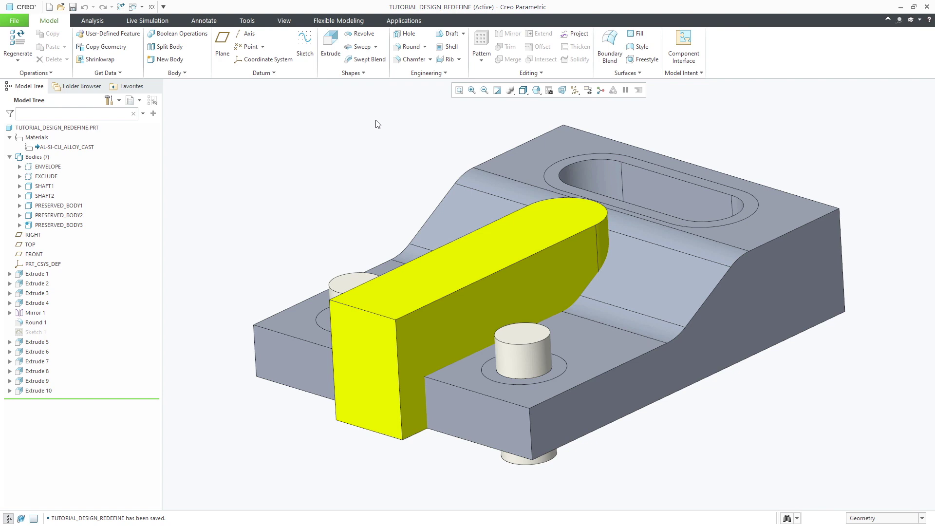
# Open Generative Design from Applications to show Structure_Study_1's design spaces, fixed constraint and forces.
pyautogui.click(402, 21)
pyautogui.click(168, 44)
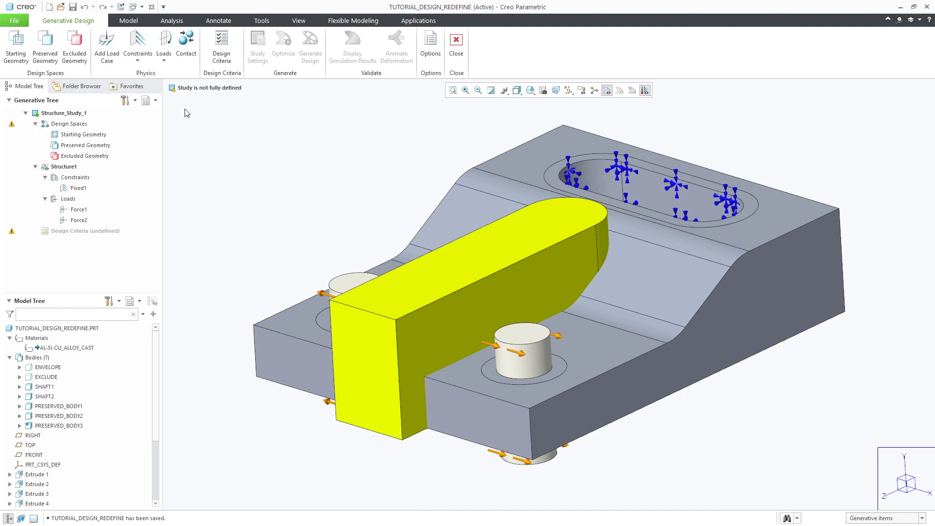
# Set ENVELOPE as starting geometry and PRESERVED_BODY1, PRESERVED_BODY2 and PRESERVED_BODY3 as preserved geometry.
pyautogui.click(16, 44)
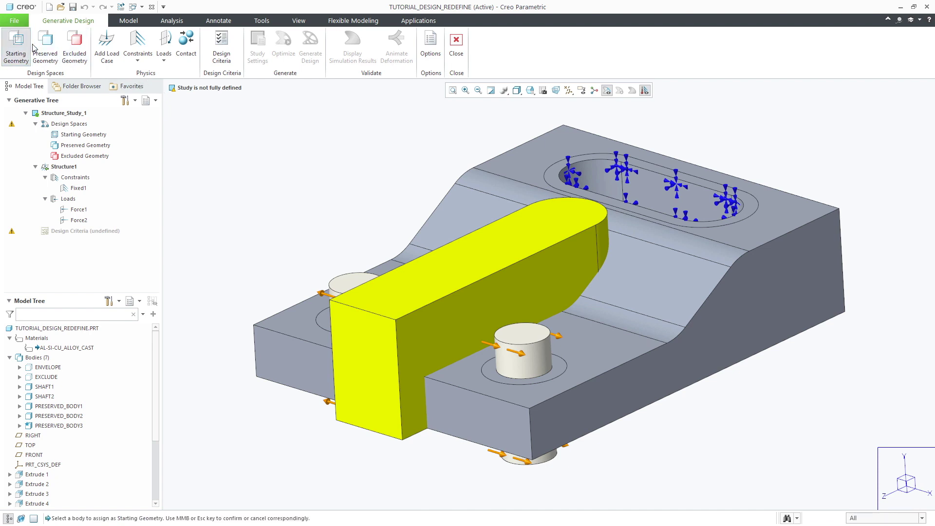
pyautogui.click(462, 213)
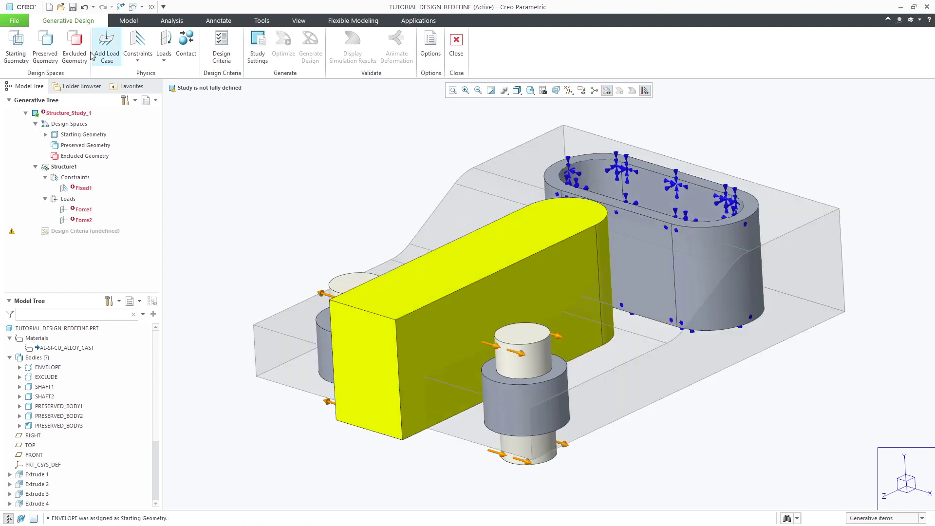
pyautogui.click(45, 45)
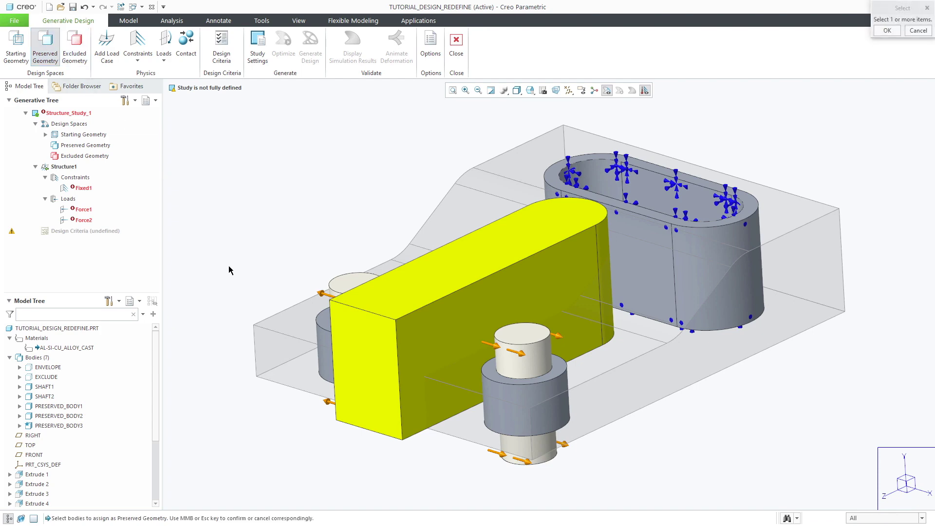
pyautogui.click(322, 324)
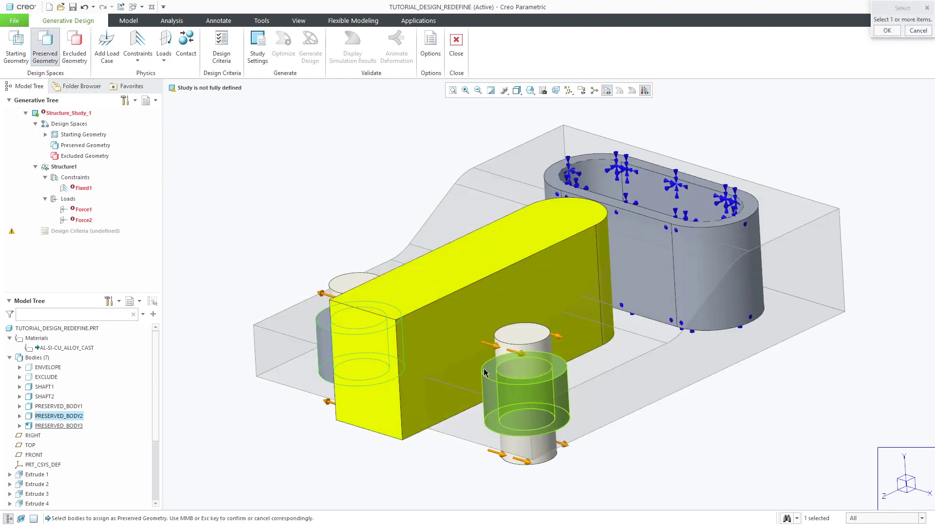
pyautogui.click(485, 371)
pyautogui.click(567, 222)
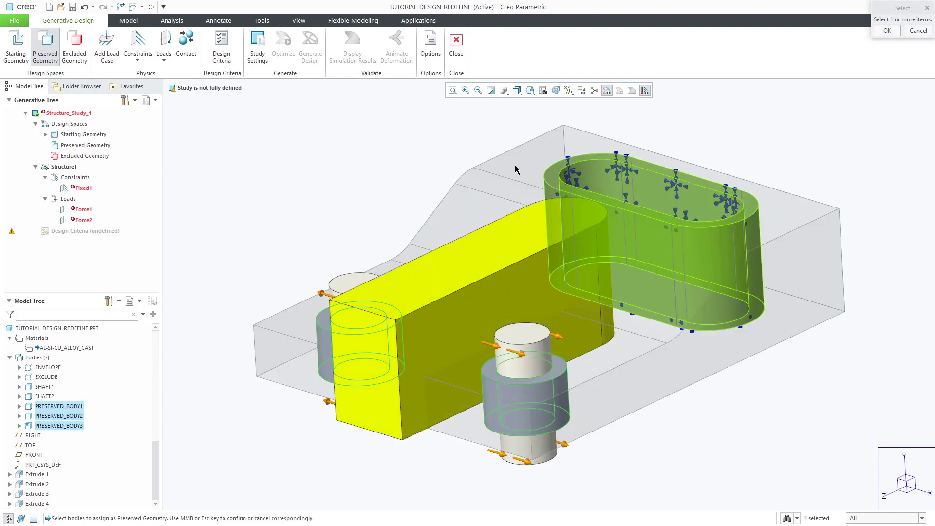
pyautogui.middleClick(426, 149)
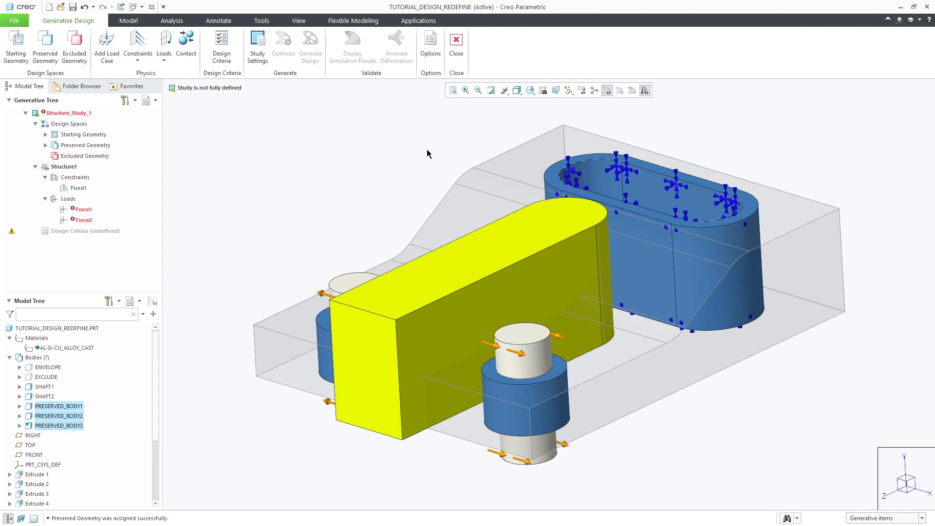
# Assign the yellow EXCLUDE body as excluded geometry and review Structure1's constraints and loads.
pyautogui.click(84, 51)
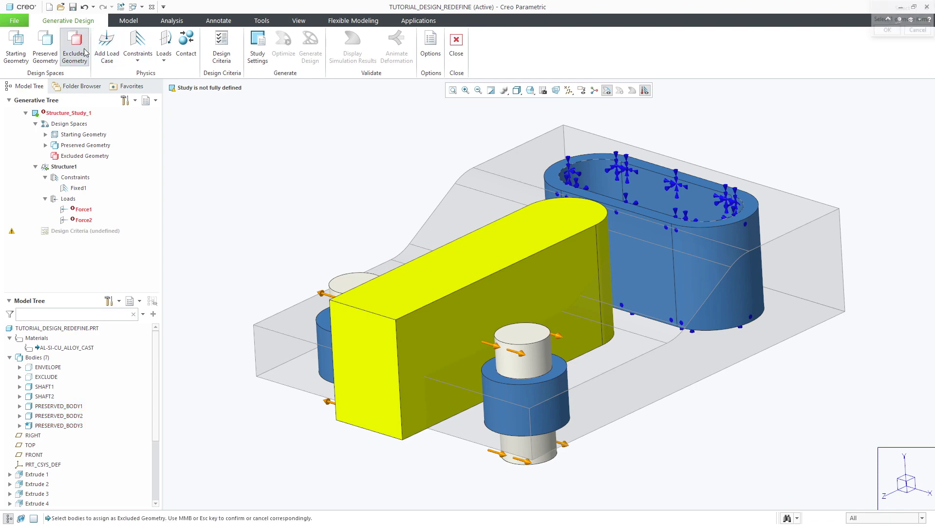
pyautogui.click(394, 288)
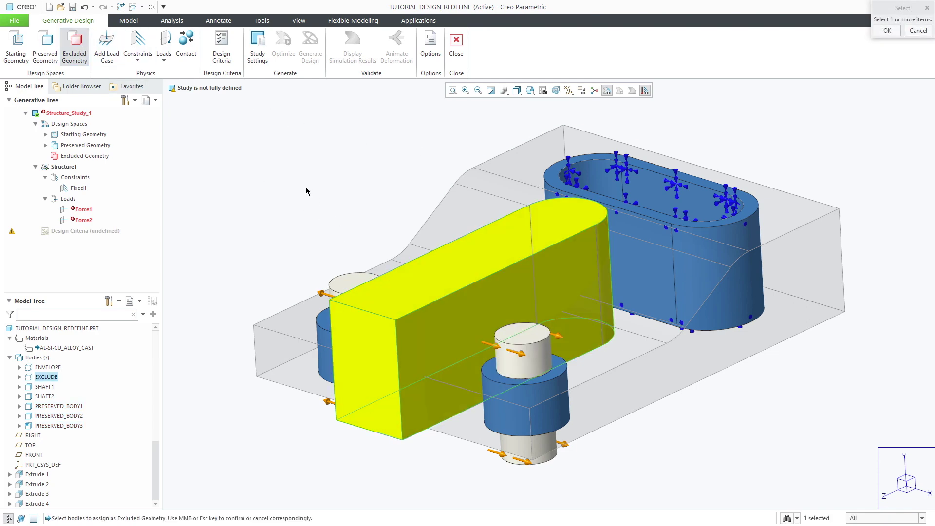
pyautogui.middleClick(306, 189)
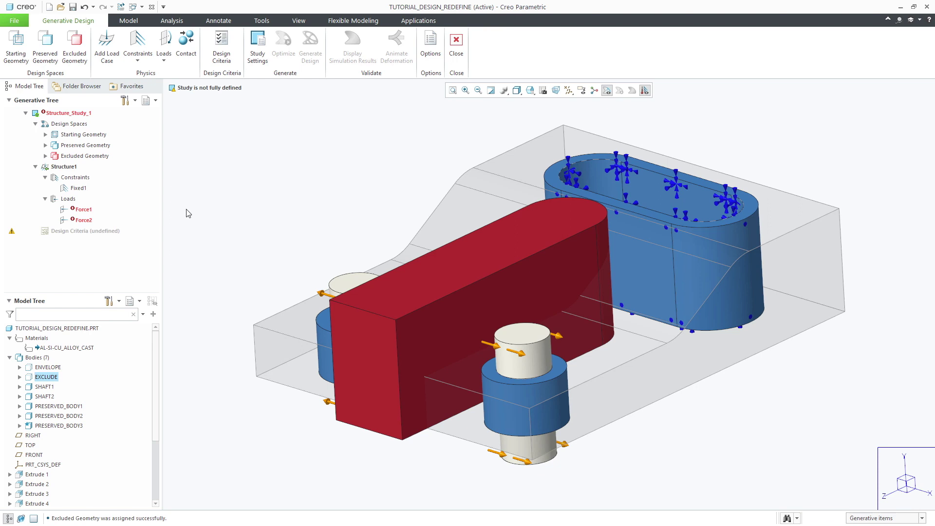
pyautogui.click(64, 166)
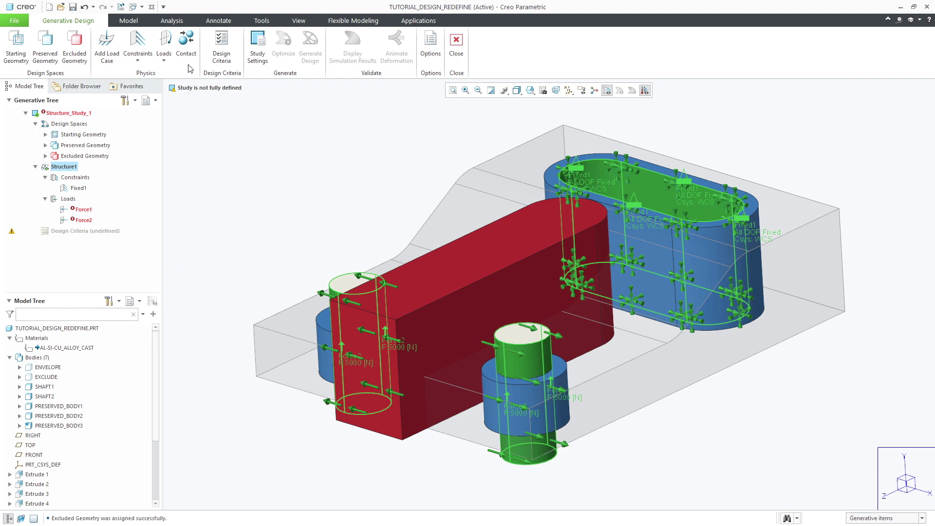
pyautogui.click(186, 42)
# Create contacts SHAFT2–ENVELOPE and SHAFT1–ENVELOPE, then add the Structure2 load case.
pyautogui.click(336, 284)
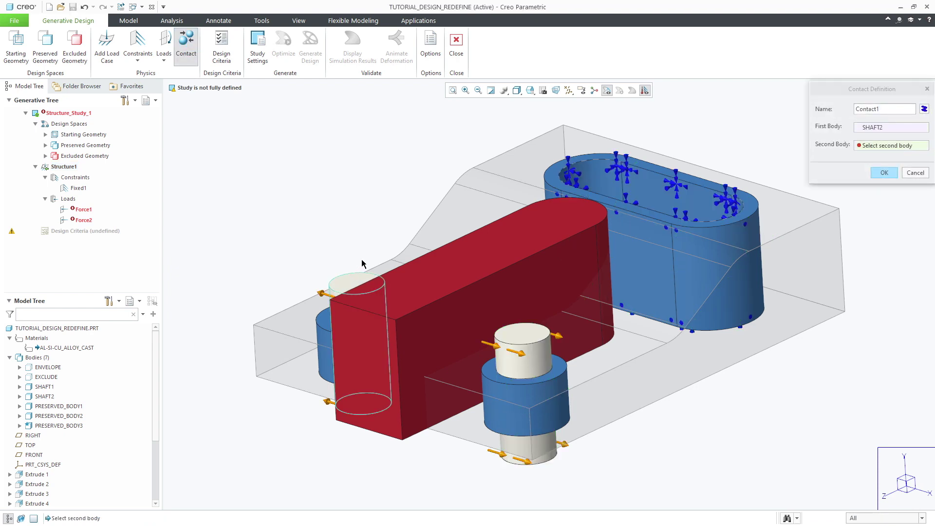
pyautogui.click(438, 236)
pyautogui.middleClick(347, 203)
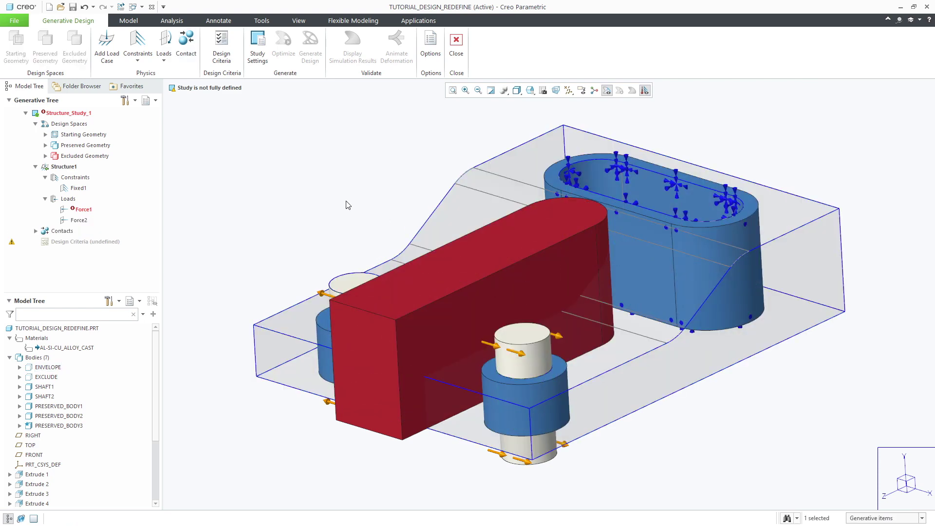
pyautogui.click(186, 42)
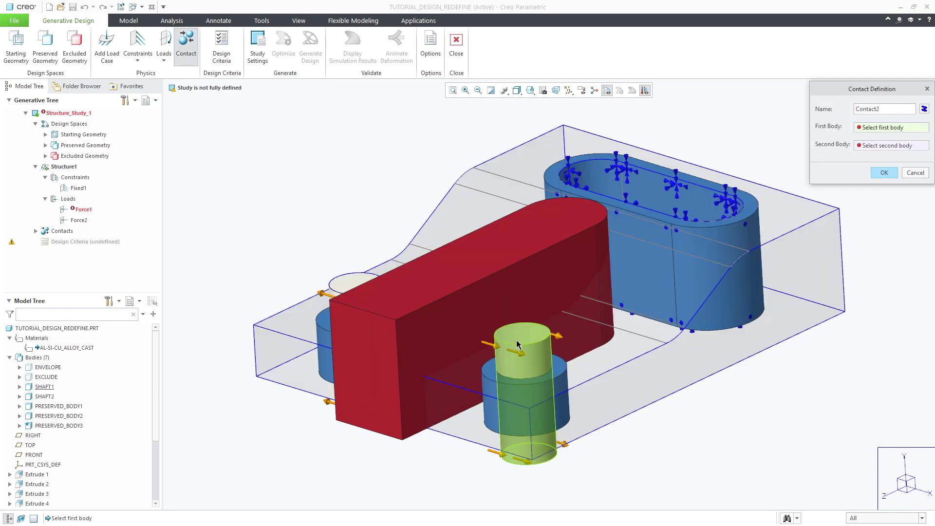
pyautogui.click(525, 385)
pyautogui.click(617, 340)
pyautogui.middleClick(732, 405)
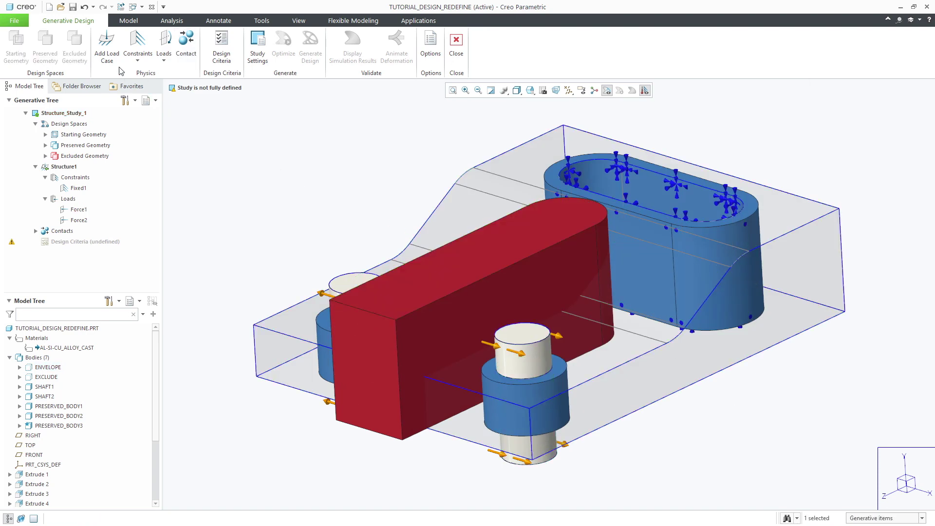
pyautogui.click(113, 51)
# Fix the three inner slot surfaces in Structure2.
pyautogui.click(137, 44)
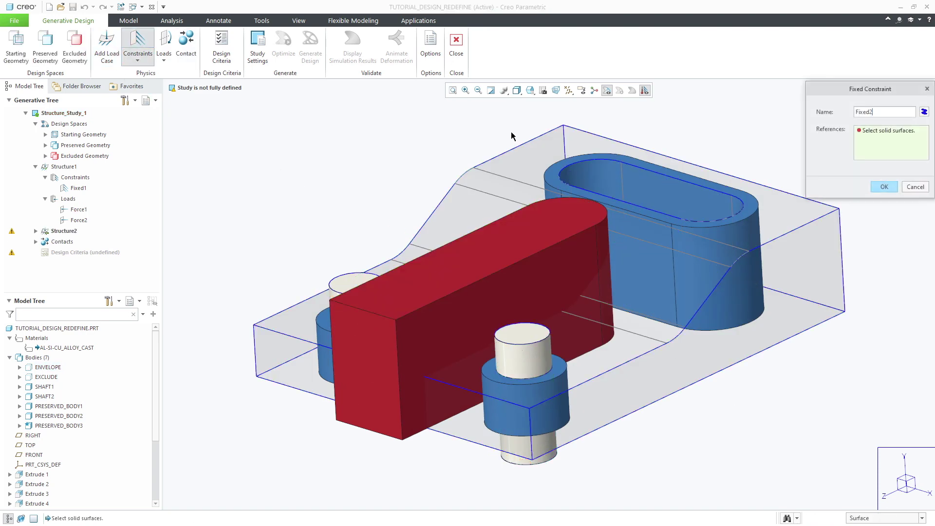
pyautogui.click(628, 189)
pyautogui.keyDown('ctrl'); pyautogui.click(662, 195); pyautogui.keyUp('ctrl')
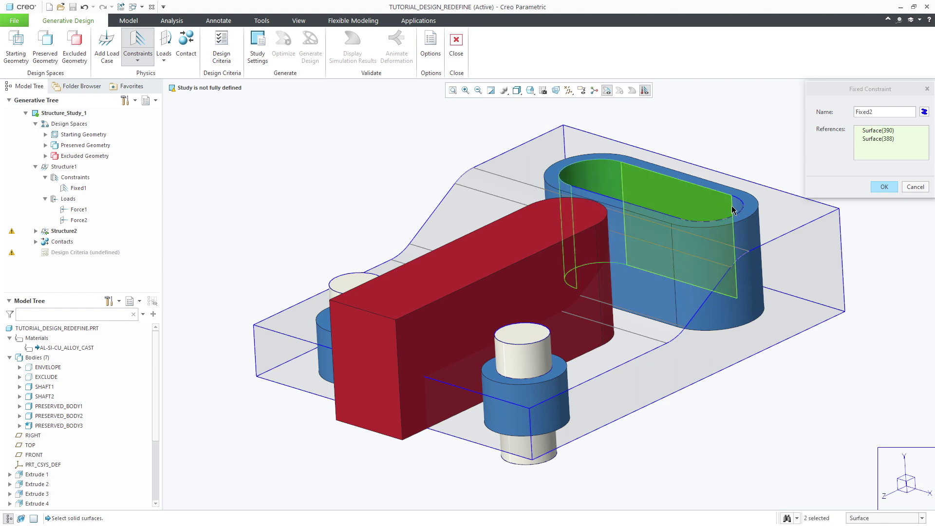
pyautogui.keyDown('ctrl'); pyautogui.click(648, 245); pyautogui.keyUp('ctrl')
pyautogui.middleClick(648, 245)
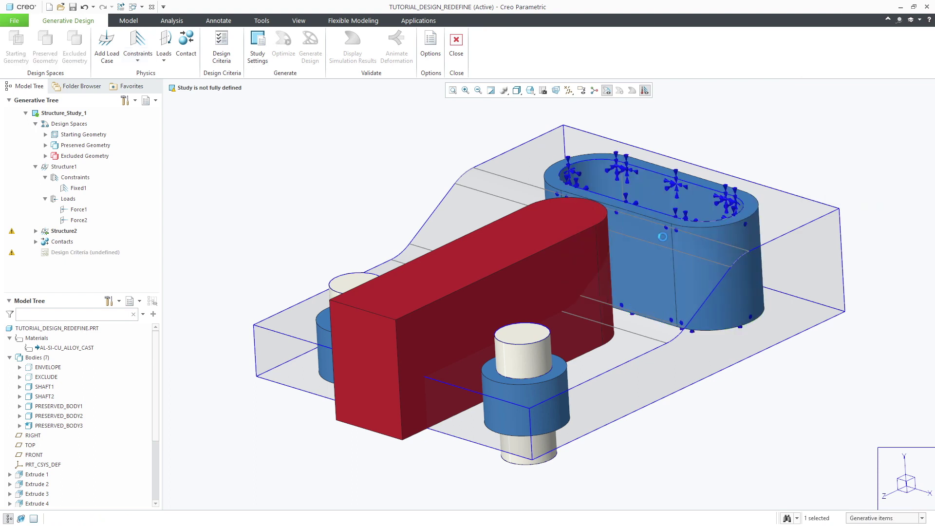
# Apply a 3500 Y-component moment to both shaft ring faces.
pyautogui.click(163, 43)
pyautogui.moveTo(489, 314); pyautogui.dragTo(555, 207, button='middle')
pyautogui.click(555, 292)
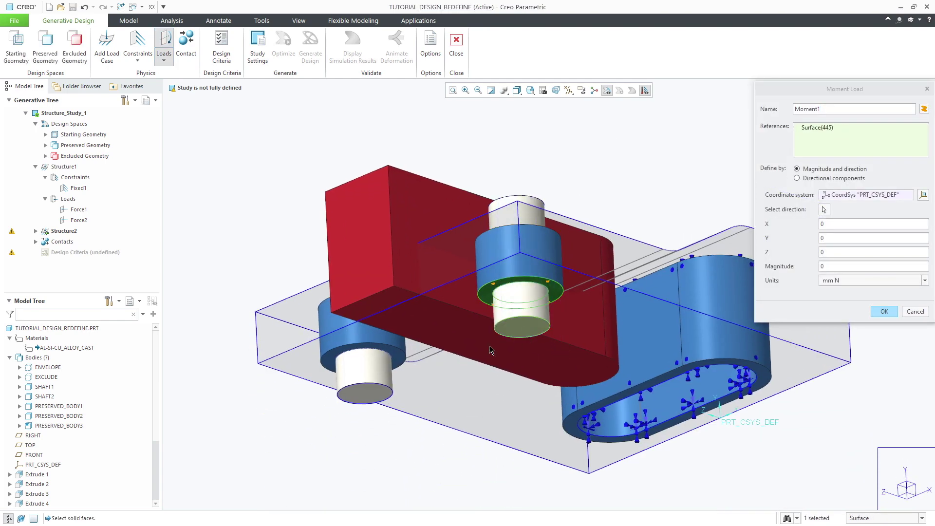
pyautogui.keyDown('ctrl'); pyautogui.click(406, 358); pyautogui.keyUp('ctrl')
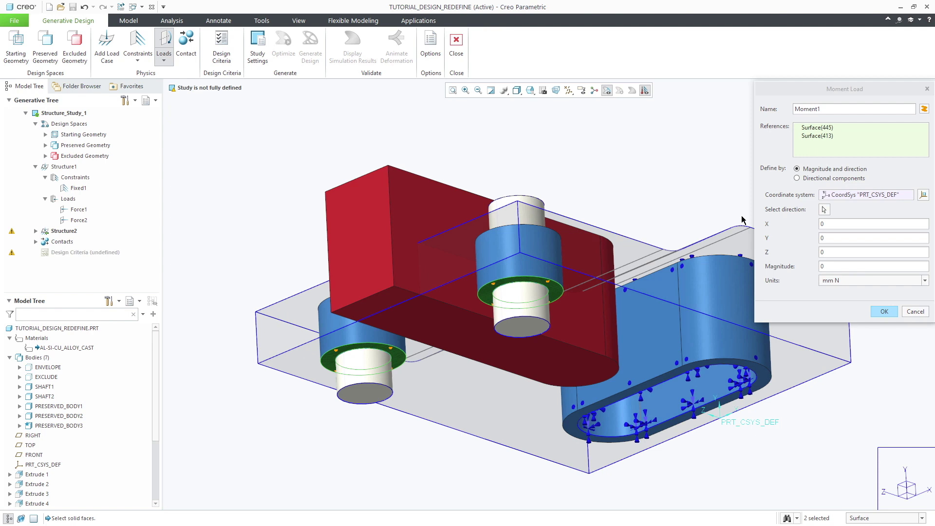
pyautogui.click(805, 179)
pyautogui.doubleClick(846, 224)
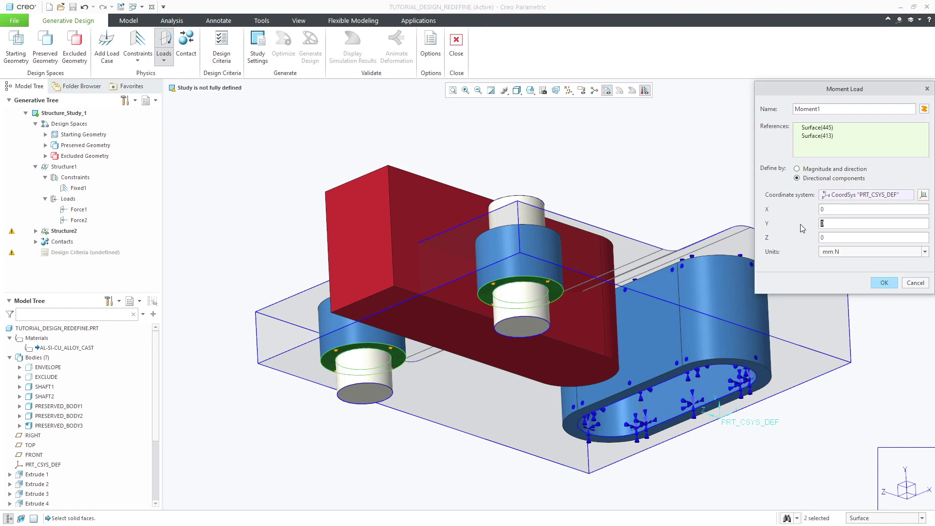
pyautogui.write('3500')
pyautogui.click(883, 283)
pyautogui.moveTo(629, 122); pyautogui.dragTo(660, 350, button='middle')
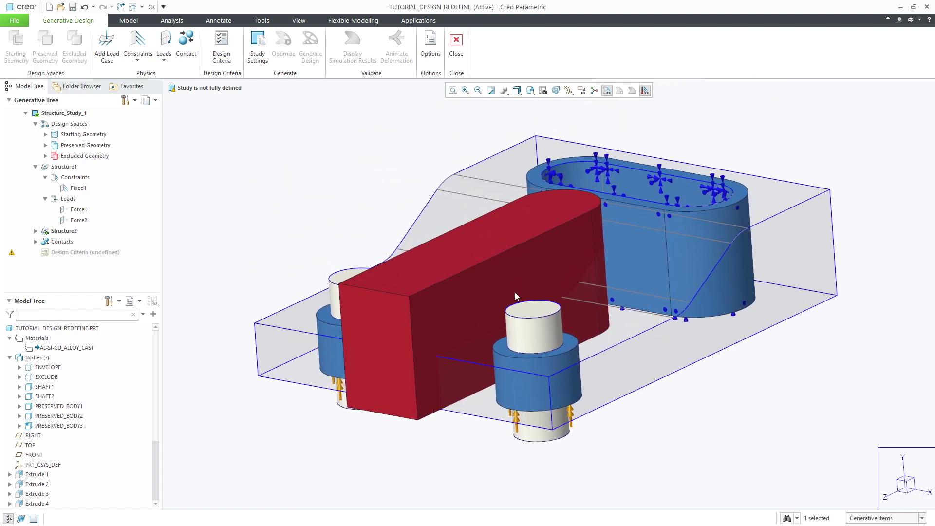
# Clear the selection and start DesignCriteria1, which defaults to a 50.00 % volume limit.
pyautogui.click(383, 220)
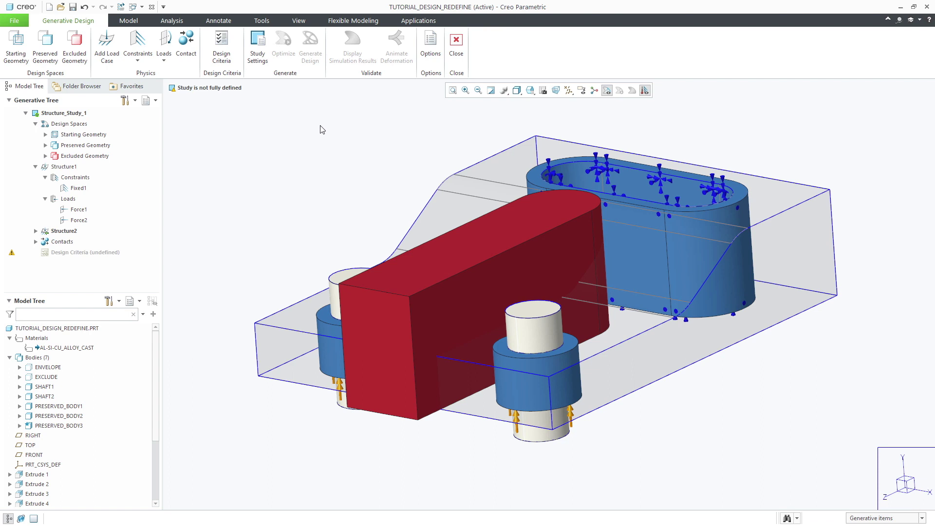
pyautogui.click(225, 48)
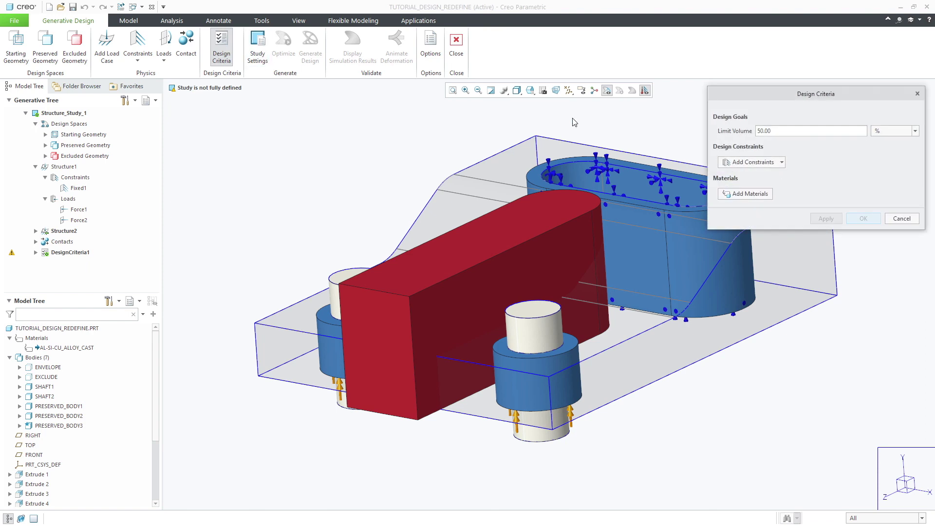
# Set a 30 % volume limit, RIGHT-plane planar symmetry and AL-SI-CU_ALLOY_CAST material.
pyautogui.click(780, 131)
pyautogui.write('30')
pyautogui.click(756, 164)
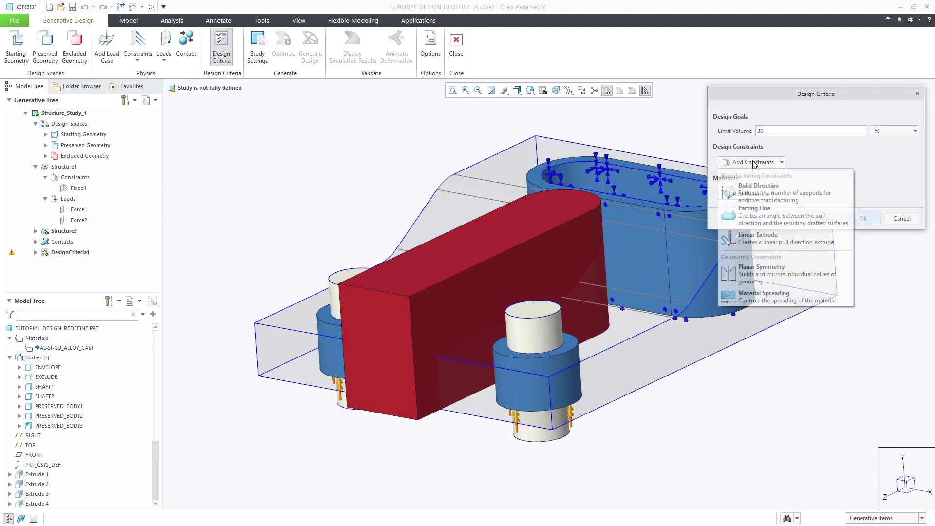
pyautogui.click(774, 274)
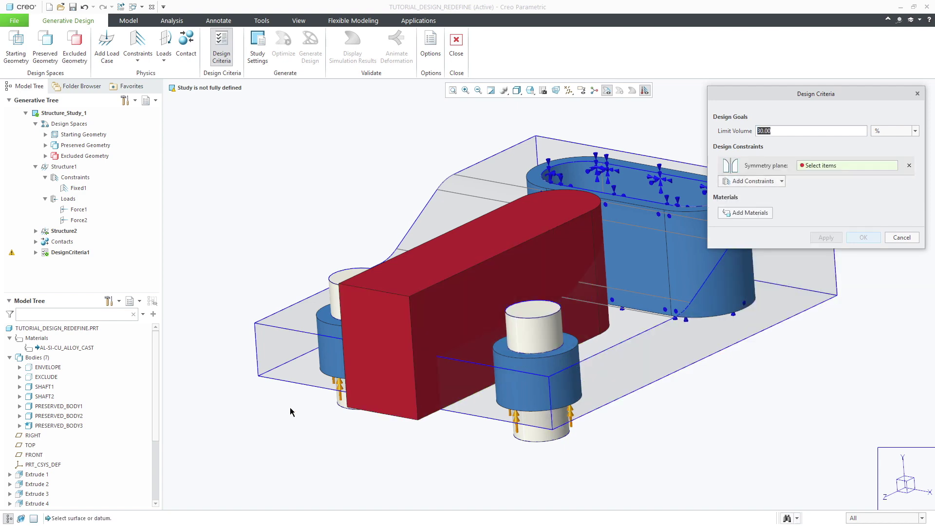
pyautogui.click(35, 435)
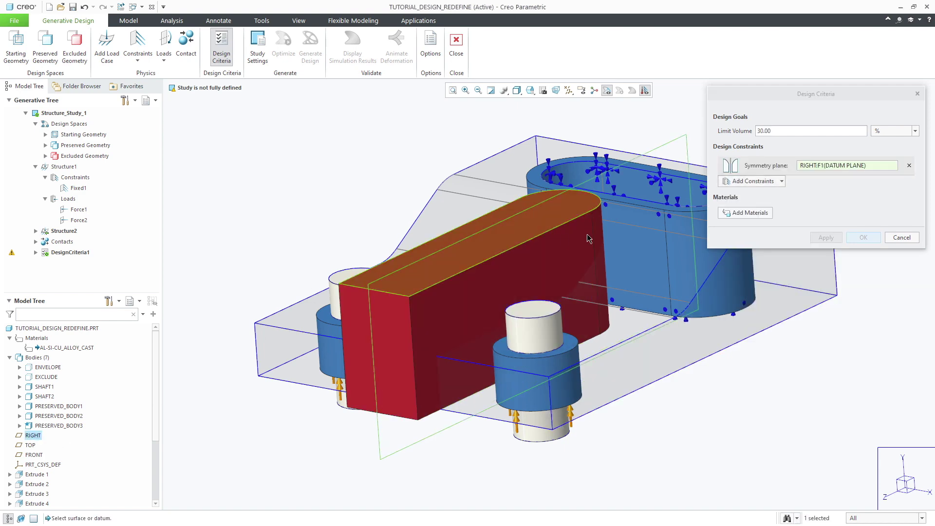
pyautogui.click(749, 213)
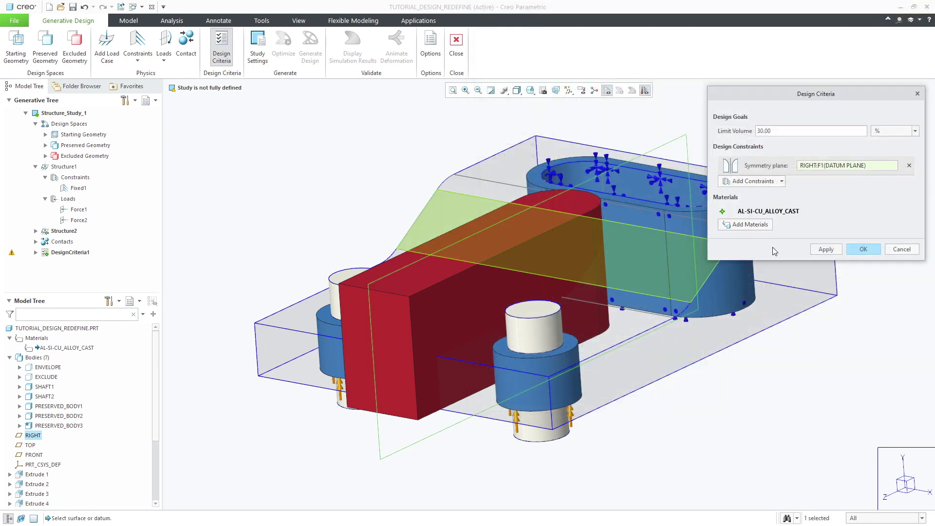
pyautogui.click(869, 252)
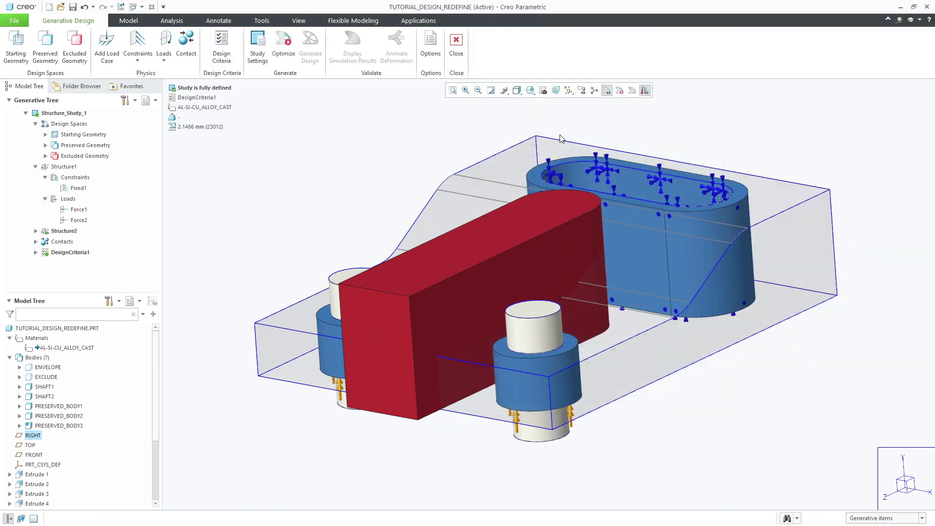
# Run the optimization to get the organic 0.2 kg bracket, then orbit to inspect it.
pyautogui.click(288, 45)
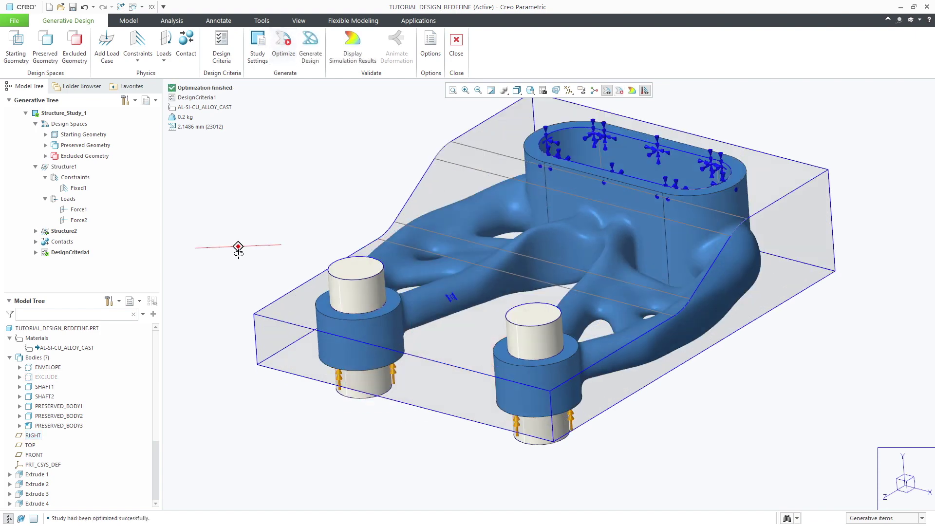
pyautogui.moveTo(238, 250); pyautogui.dragTo(253, 271, button='middle')
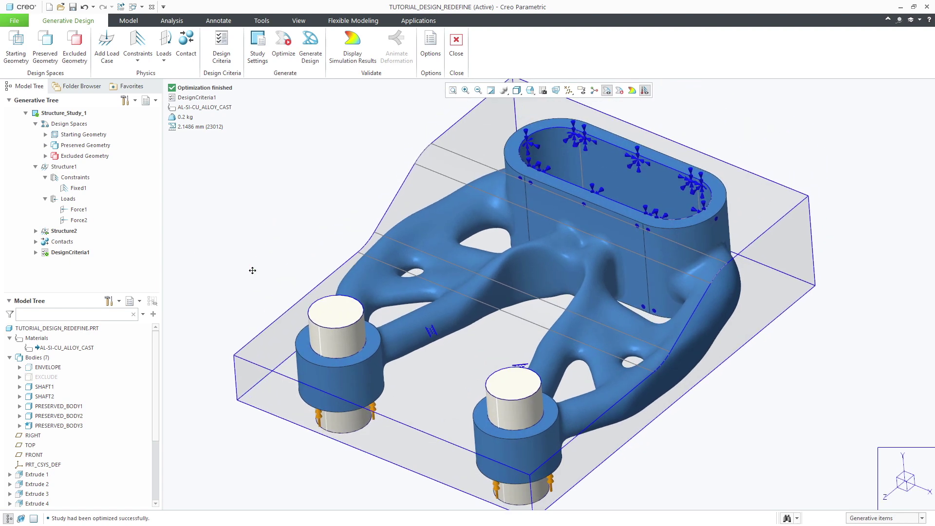
pyautogui.click(348, 49)
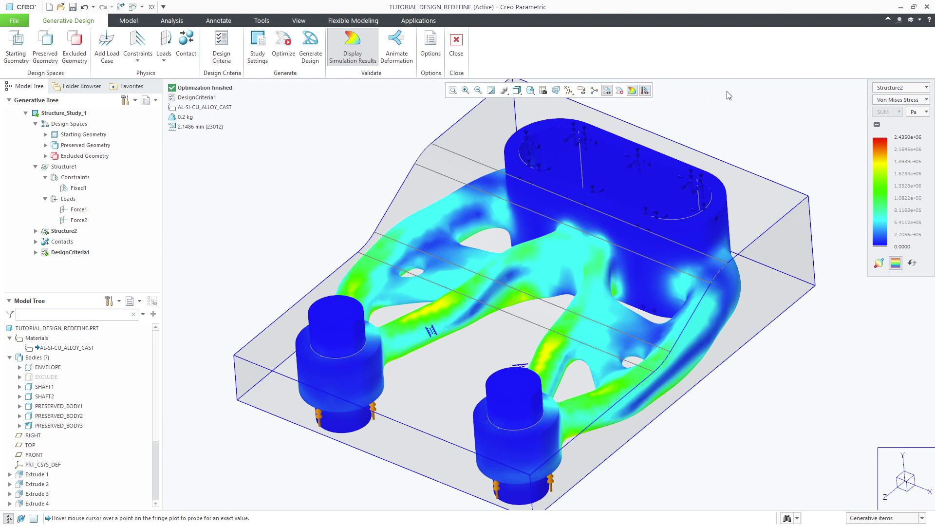
pyautogui.click(892, 101)
pyautogui.click(893, 120)
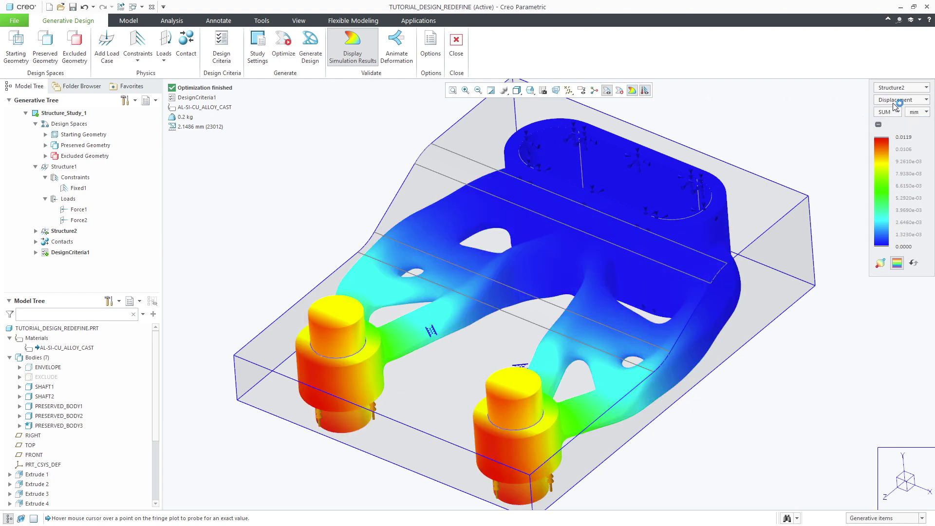
pyautogui.click(894, 104)
pyautogui.click(895, 112)
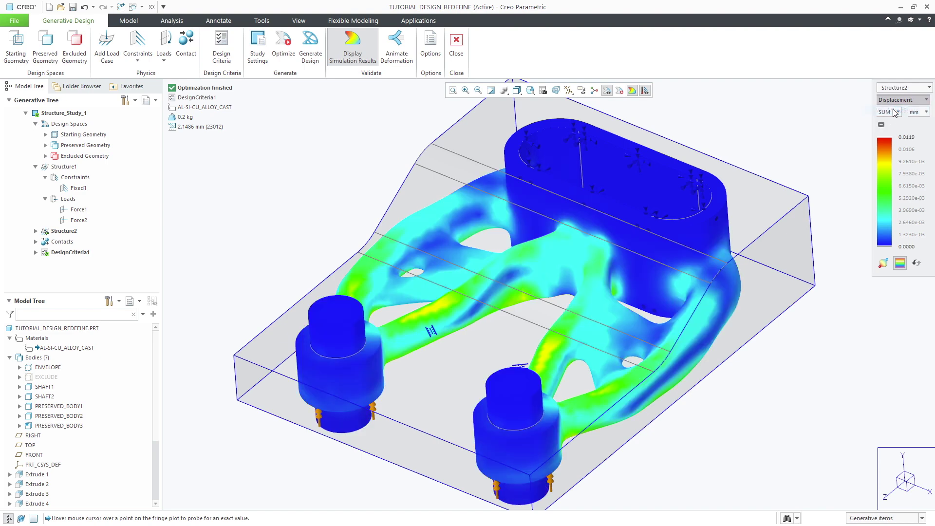
pyautogui.click(879, 264)
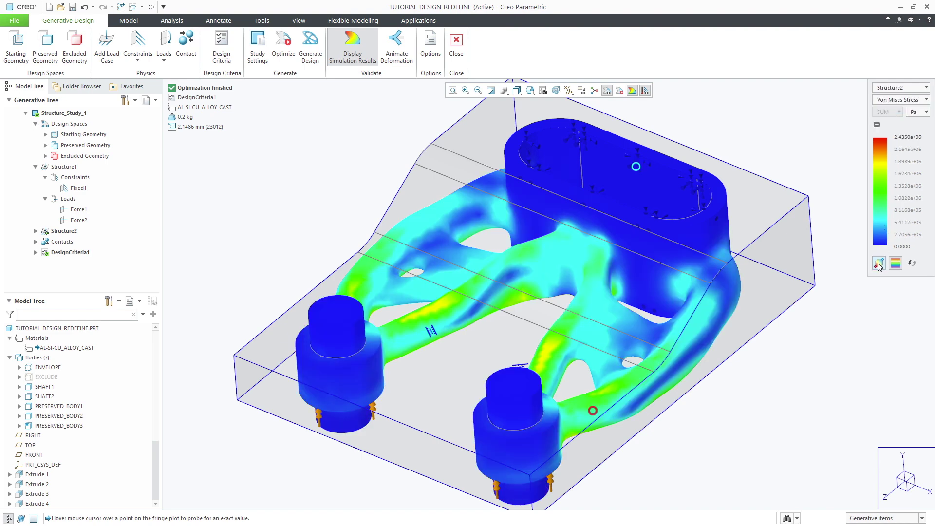
pyautogui.moveTo(785, 436); pyautogui.dragTo(783, 424, button='middle')
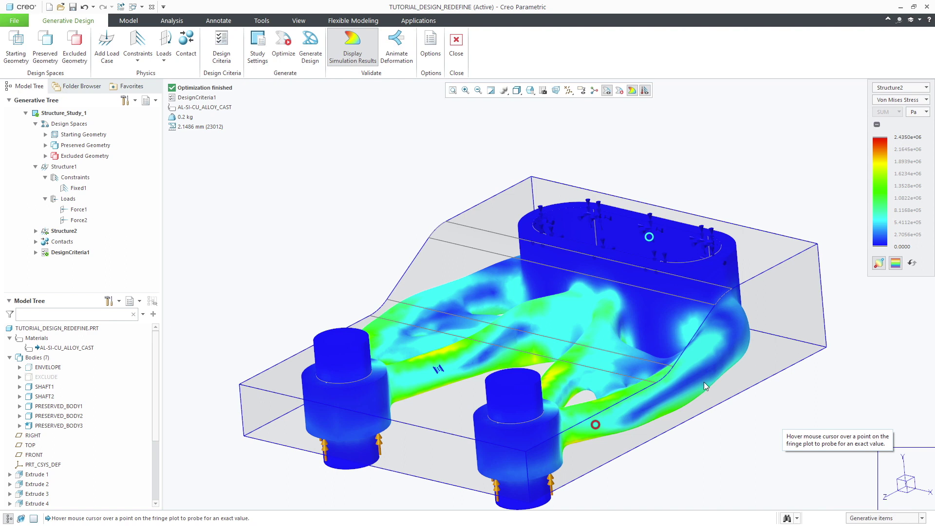
pyautogui.moveTo(618, 339)
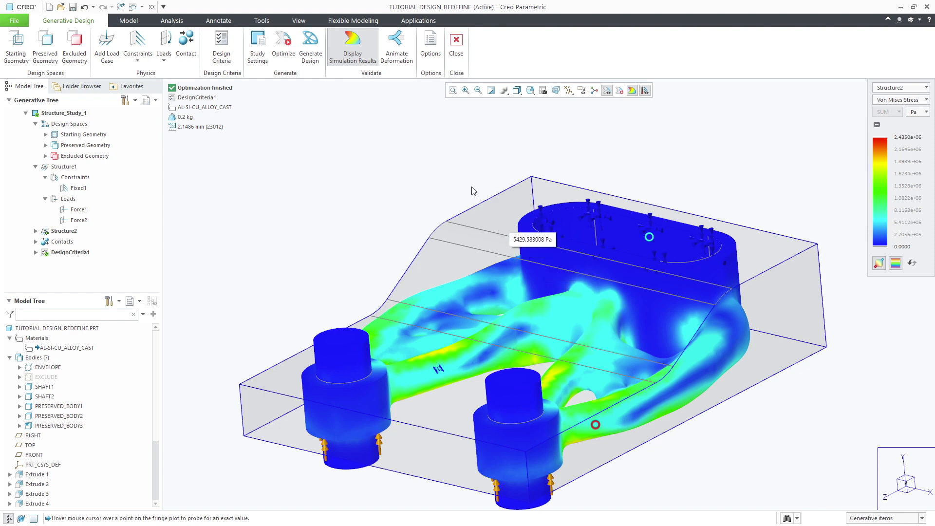
# Generate the design as a new B-Rep-reconstructed part saved under the name 'result'.
pyautogui.click(312, 48)
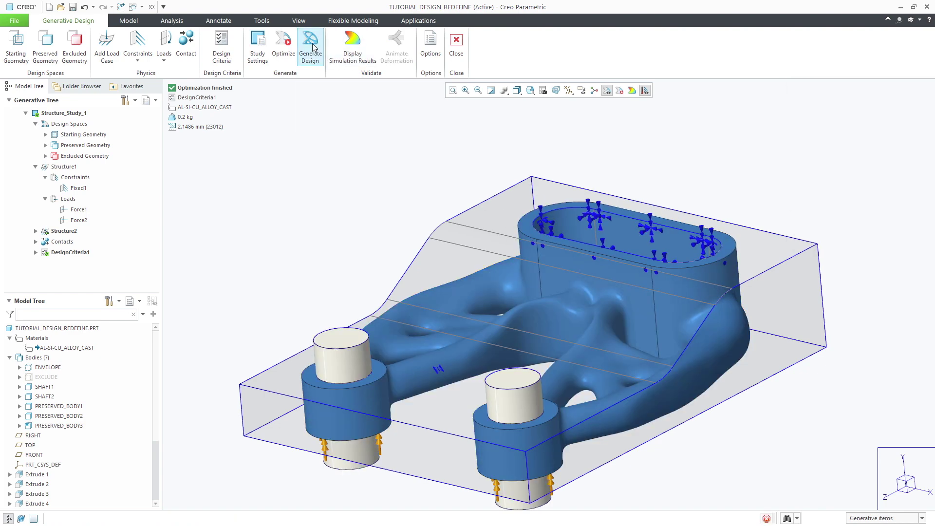
pyautogui.click(811, 120)
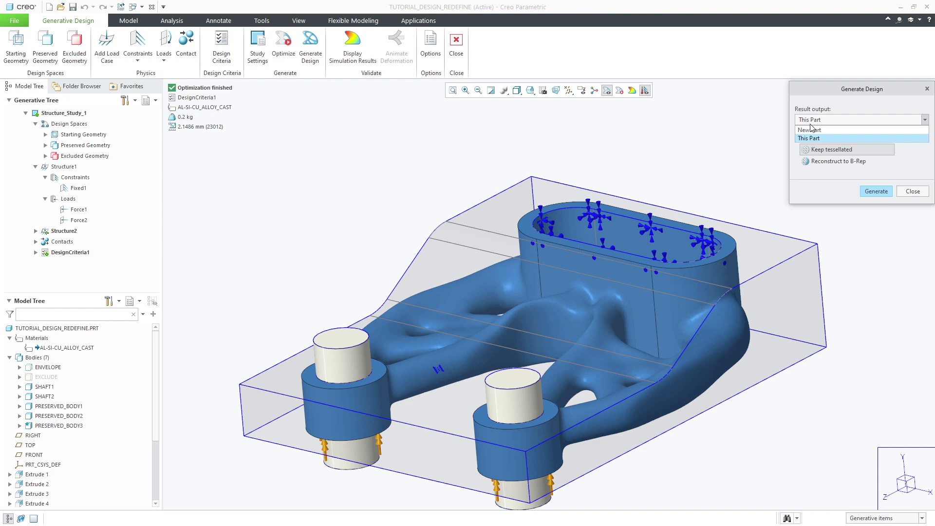
pyautogui.click(813, 135)
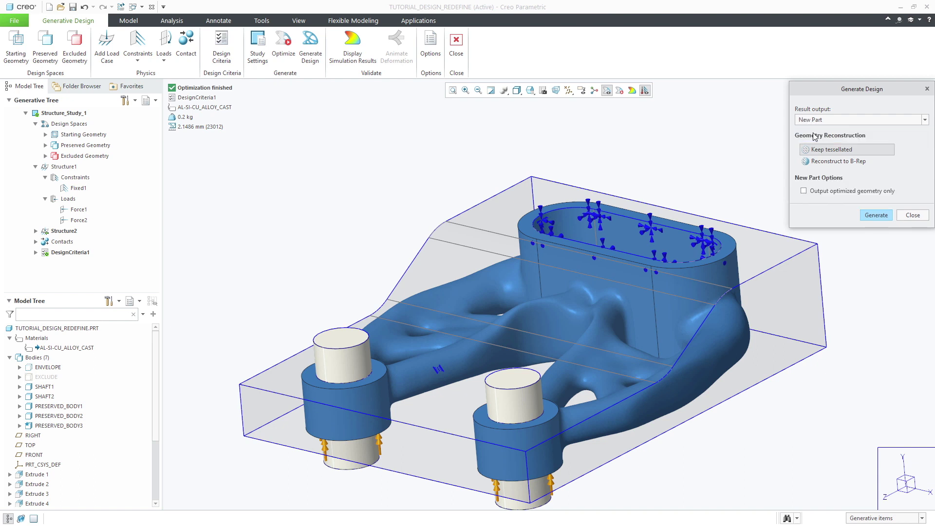
pyautogui.click(824, 163)
pyautogui.click(875, 240)
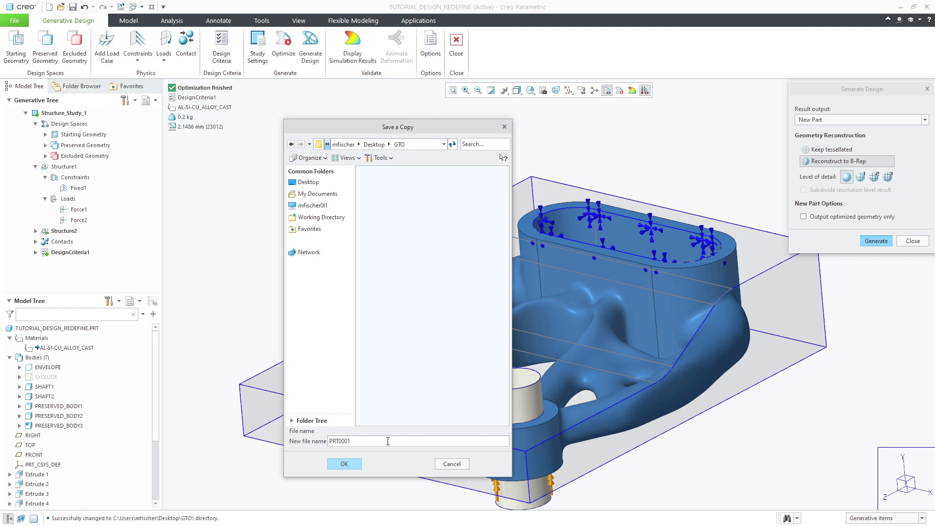
pyautogui.doubleClick(388, 442)
pyautogui.write('result')
pyautogui.click(356, 464)
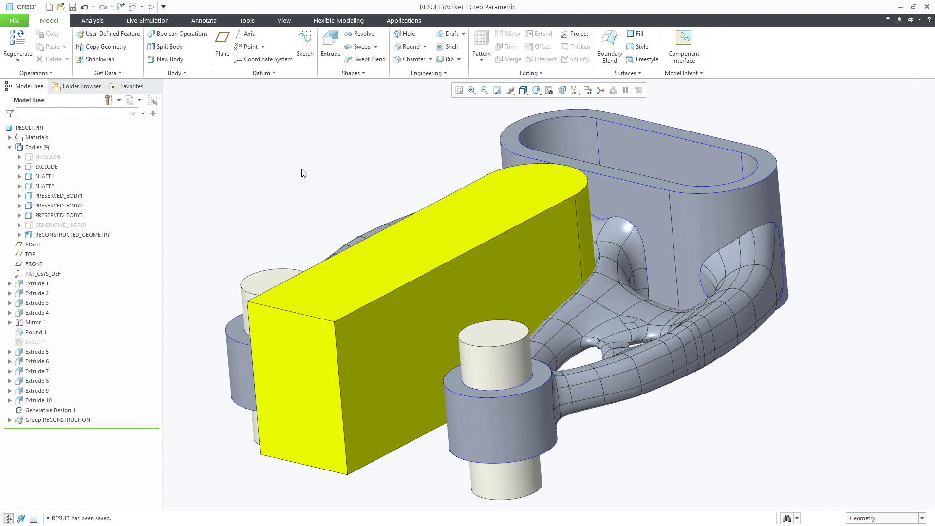
# Redefine Extrude 5 to use Sketch 1 as its section, replacing the internal sketch.
pyautogui.rightClick(44, 353)
pyautogui.click(61, 311)
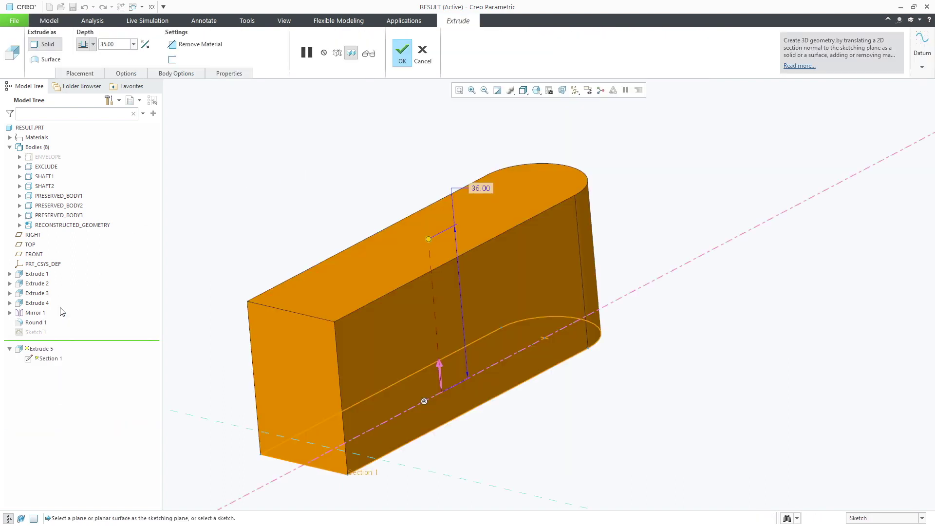
pyautogui.click(81, 74)
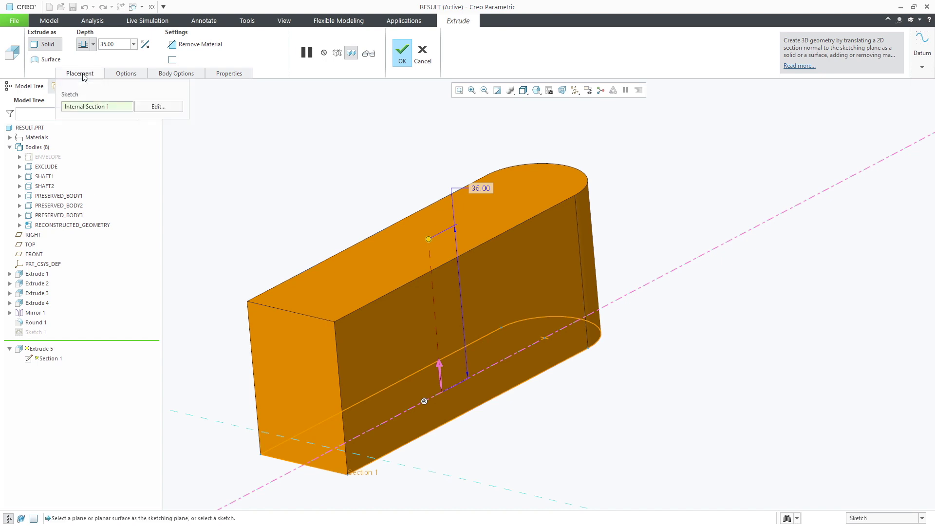
pyautogui.click(32, 332)
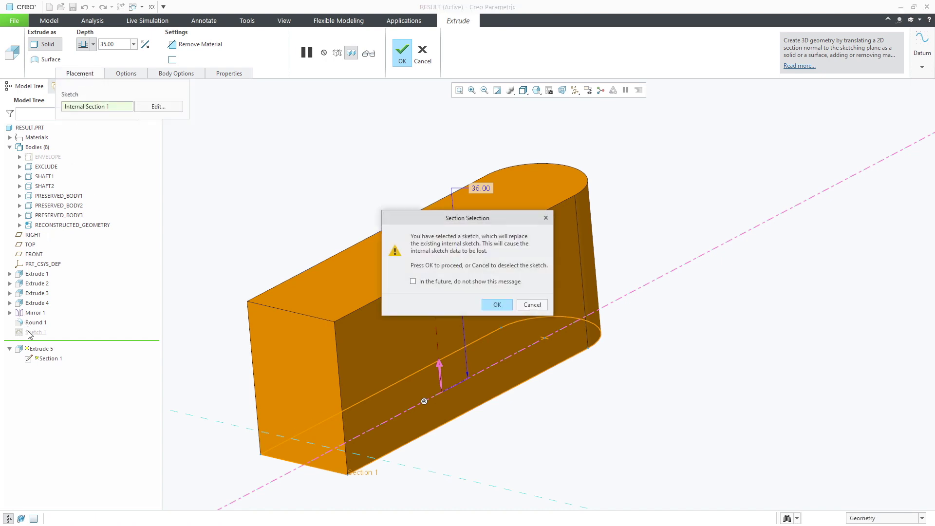
pyautogui.click(497, 305)
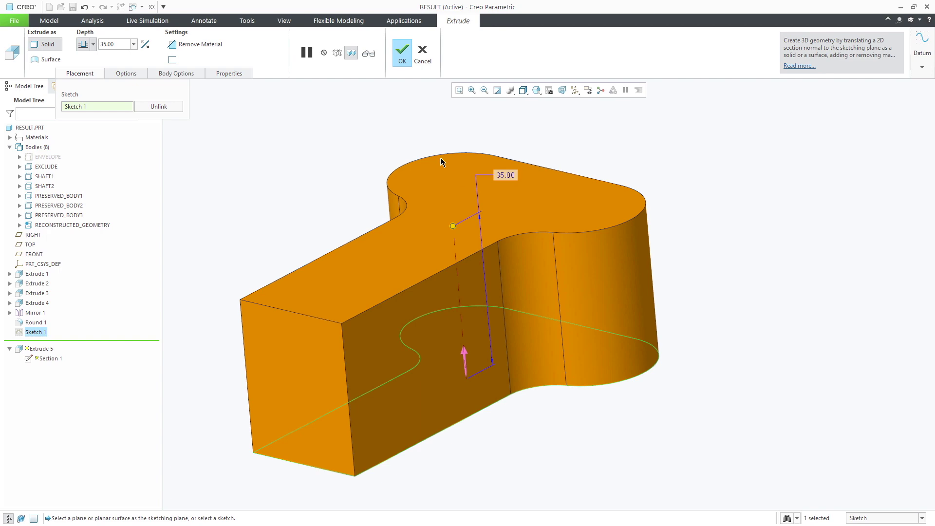
pyautogui.click(402, 48)
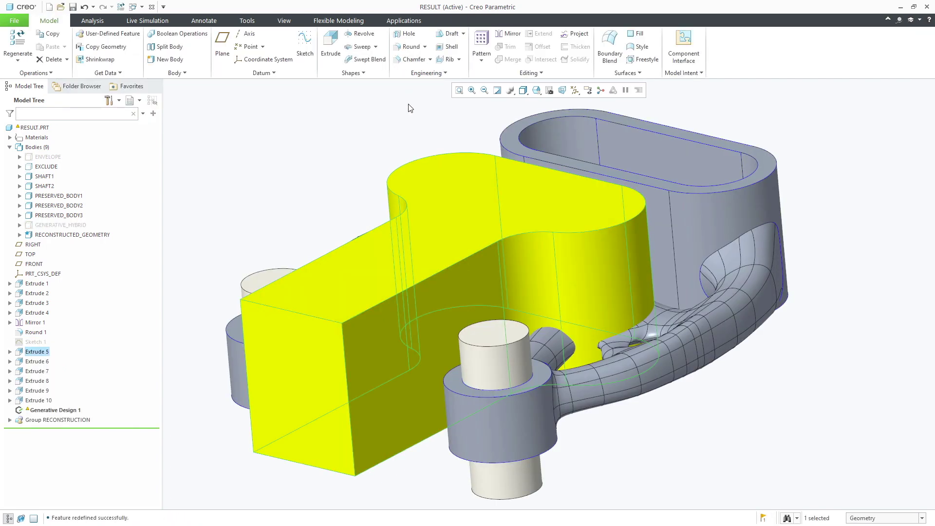
pyautogui.click(410, 108)
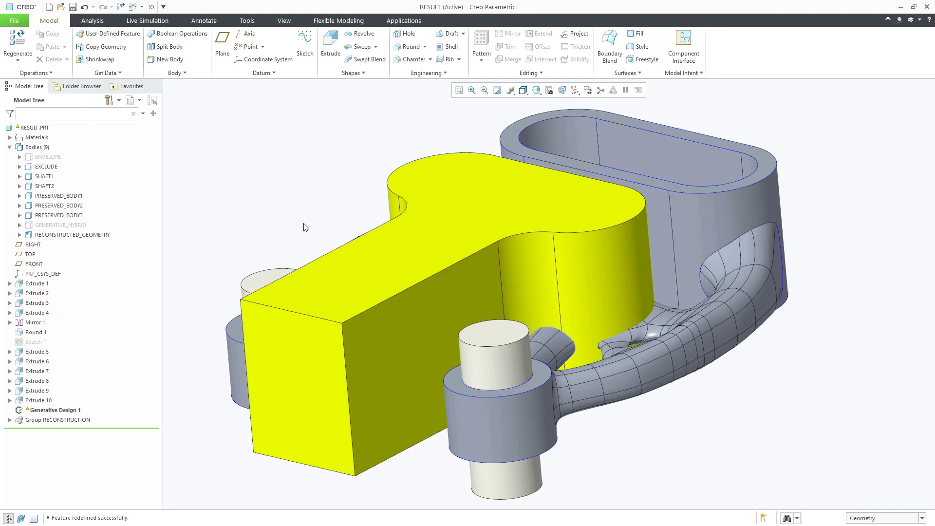
# Reopen the Generative Design 1 study and edit the definition of DesignCriteria1.
pyautogui.rightClick(74, 411)
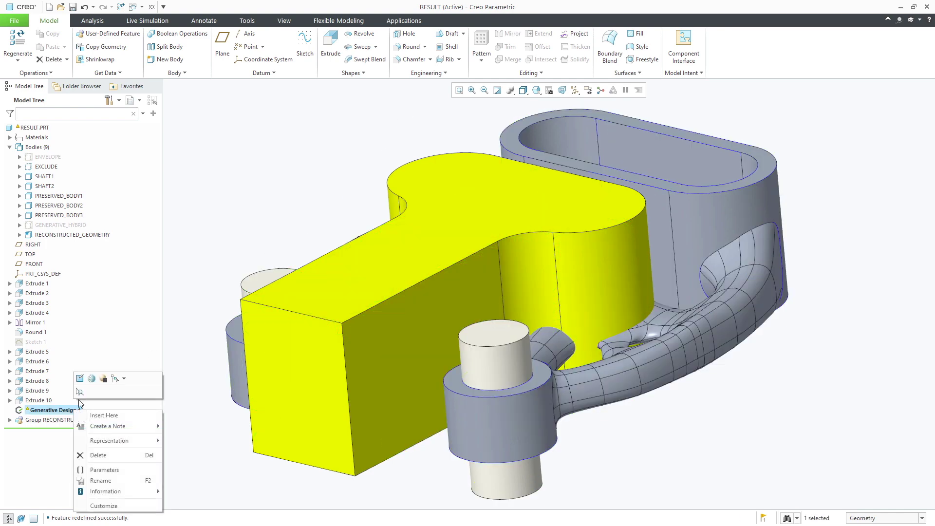
pyautogui.click(80, 378)
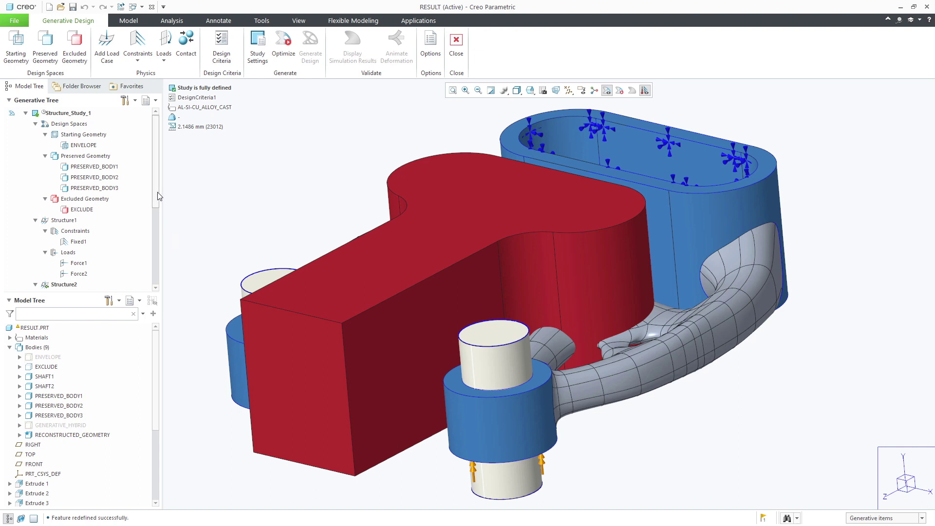
pyautogui.moveTo(156, 210); pyautogui.dragTo(155, 290)
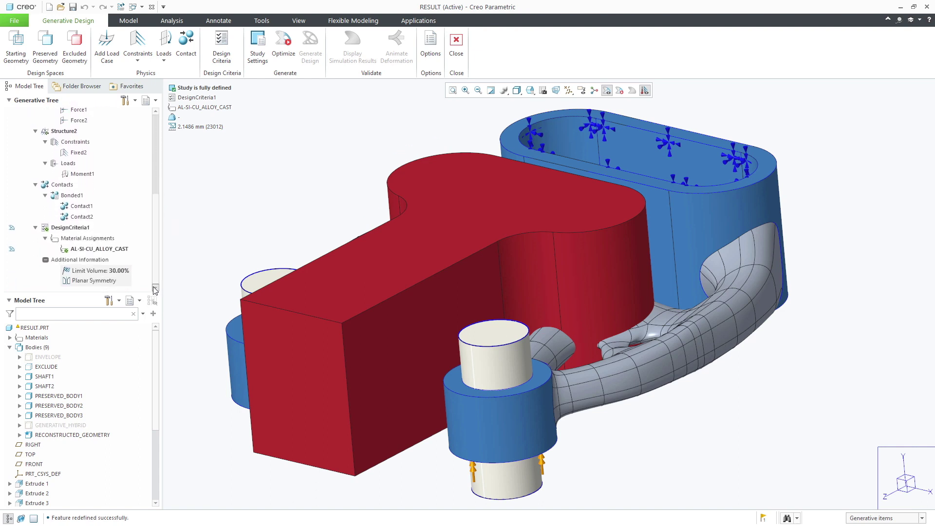
pyautogui.rightClick(62, 232)
pyautogui.click(66, 215)
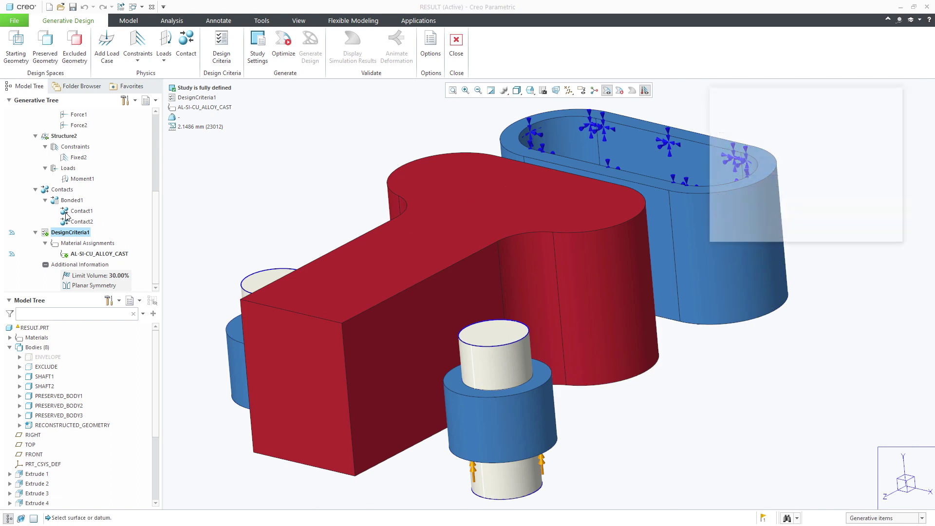
# Add a Build Direction constraint from the TOP datum plane with a 35° critical angle.
pyautogui.click(757, 180)
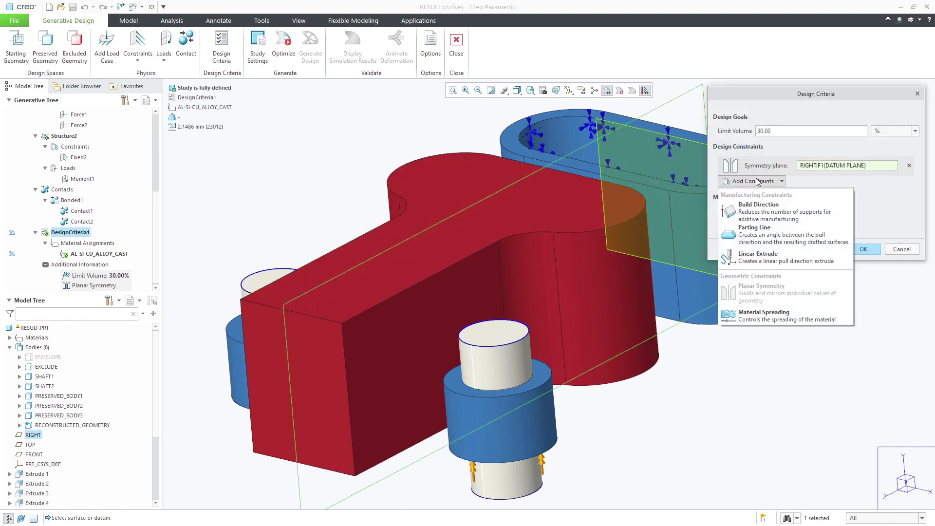
pyautogui.click(768, 205)
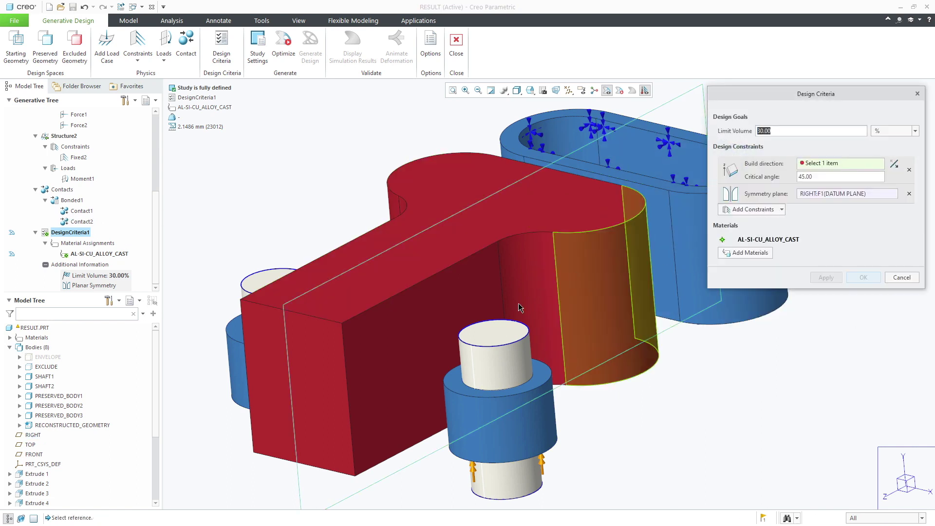
pyautogui.click(31, 445)
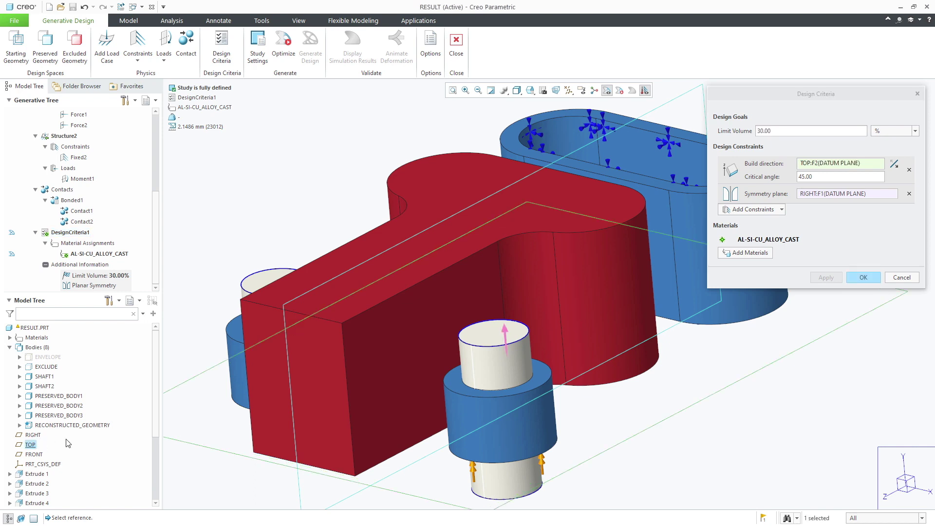
pyautogui.click(815, 176)
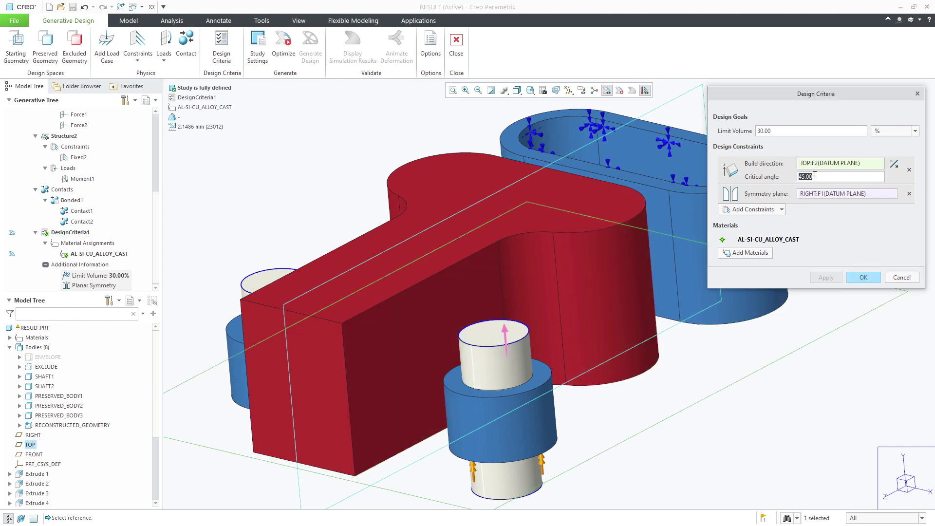
pyautogui.write('35')
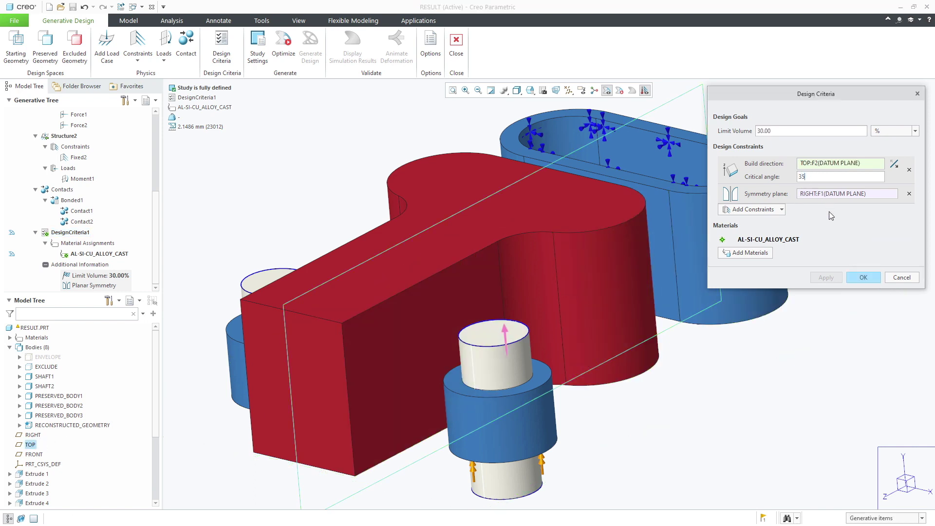
pyautogui.click(863, 274)
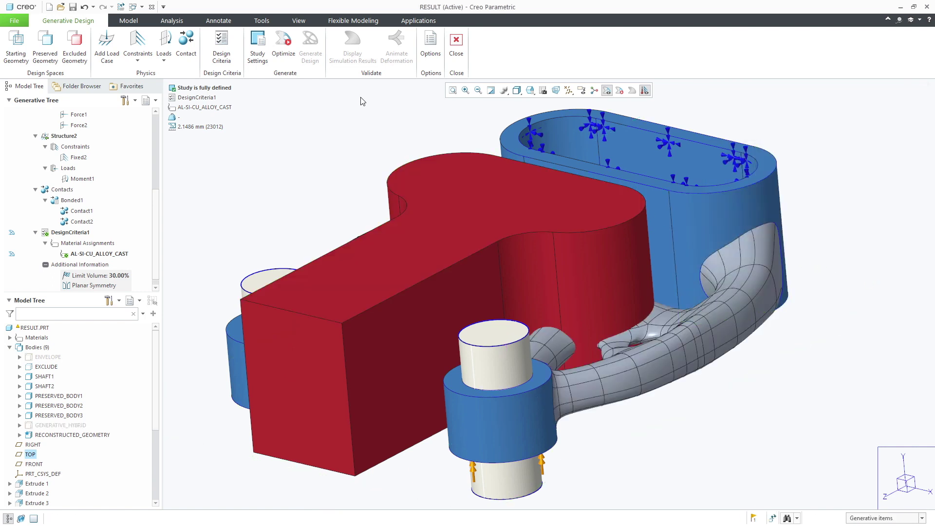
# Re-run the optimization, then generate the design into this part reconstructed as B-Rep.
pyautogui.click(290, 56)
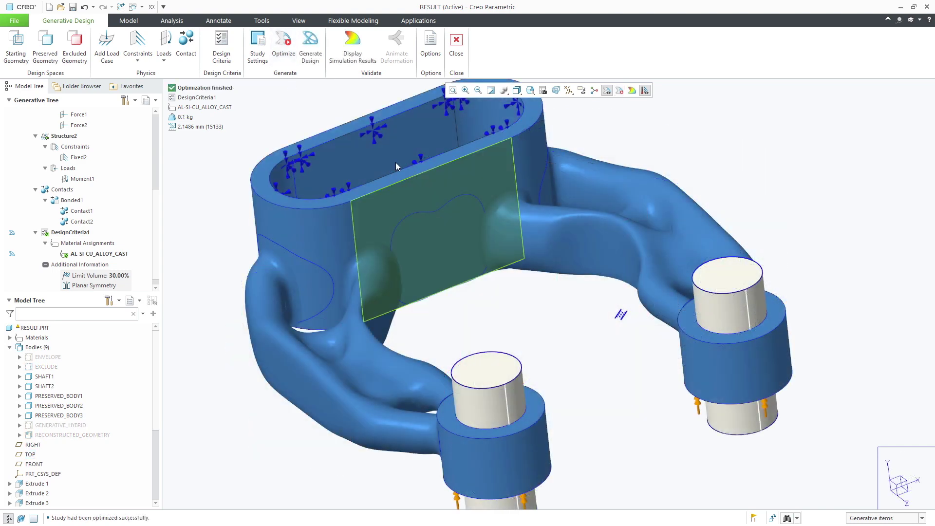
pyautogui.click(317, 52)
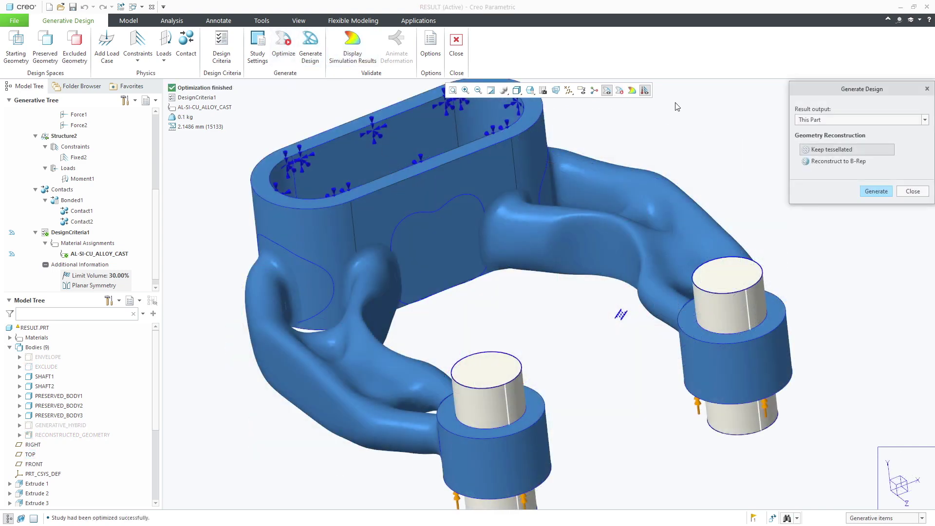
pyautogui.click(834, 162)
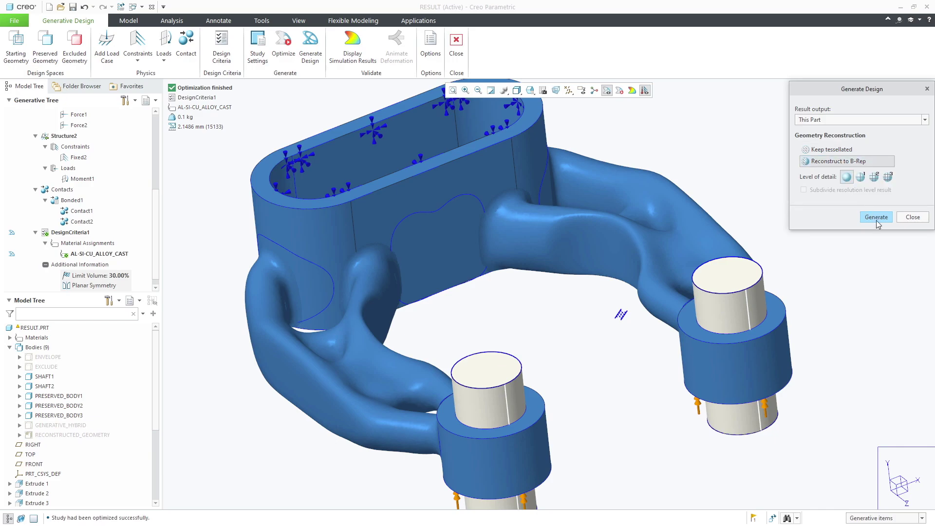